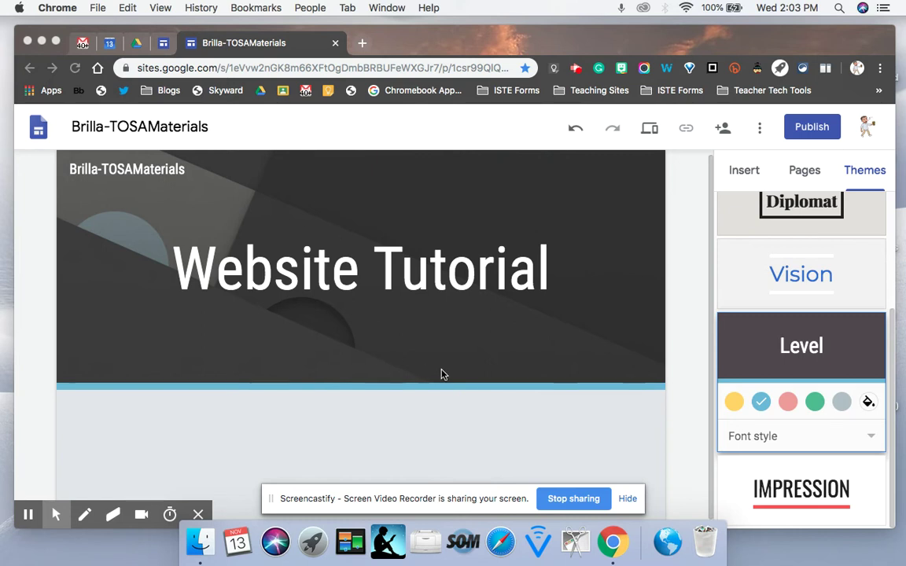
Step: Examine the text, image, layout and other elements available to insert on the page
scroll(441, 373, "down", 1)
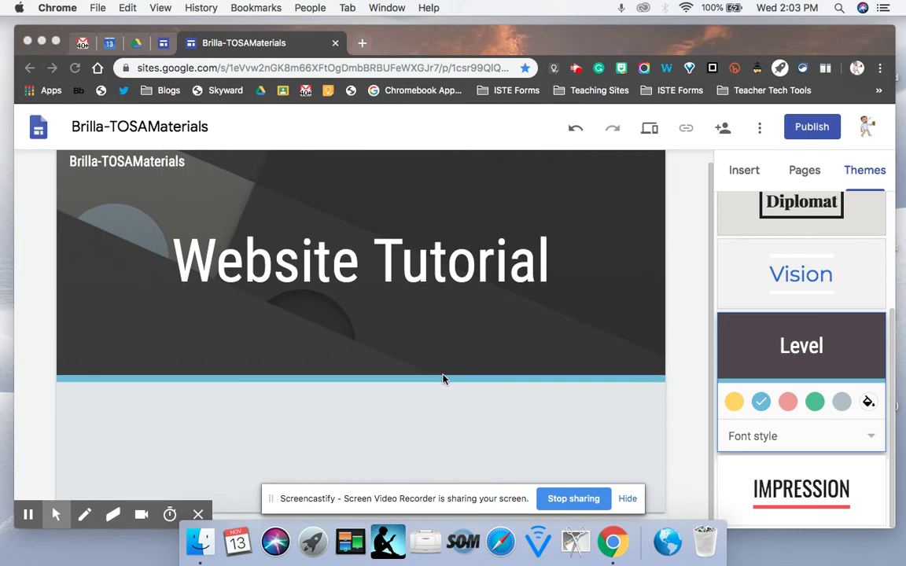
left_click(743, 174)
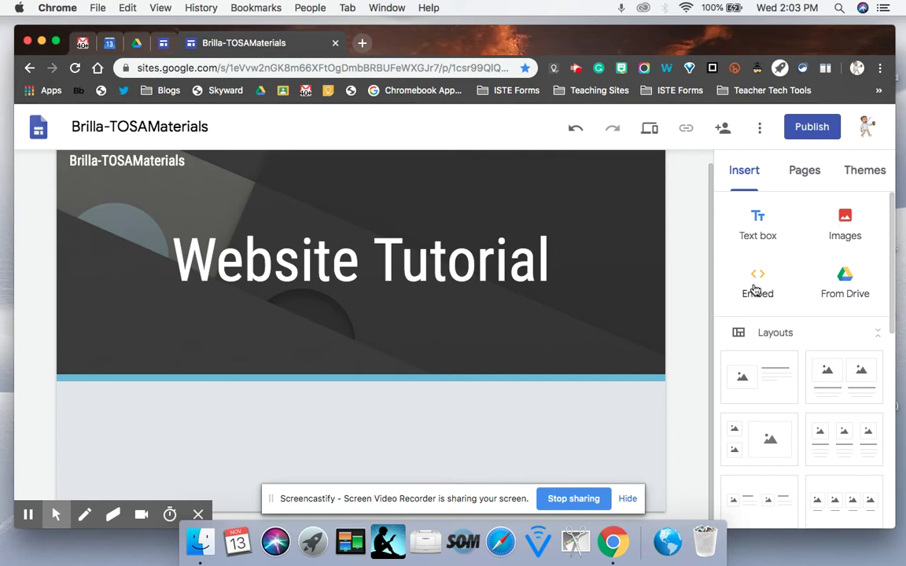
scroll(760, 289, "down", 2)
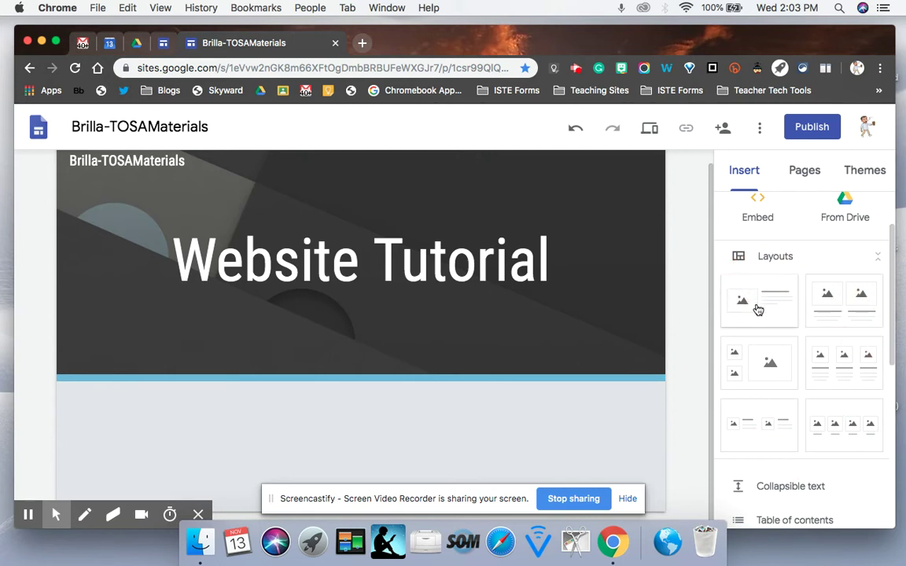
scroll(758, 309, "down", 5)
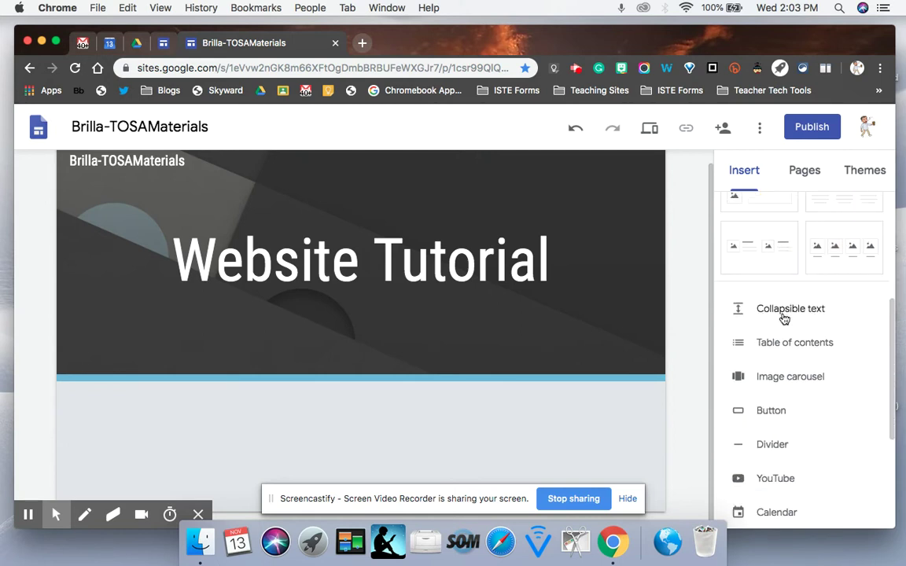
scroll(786, 330, "down", 5)
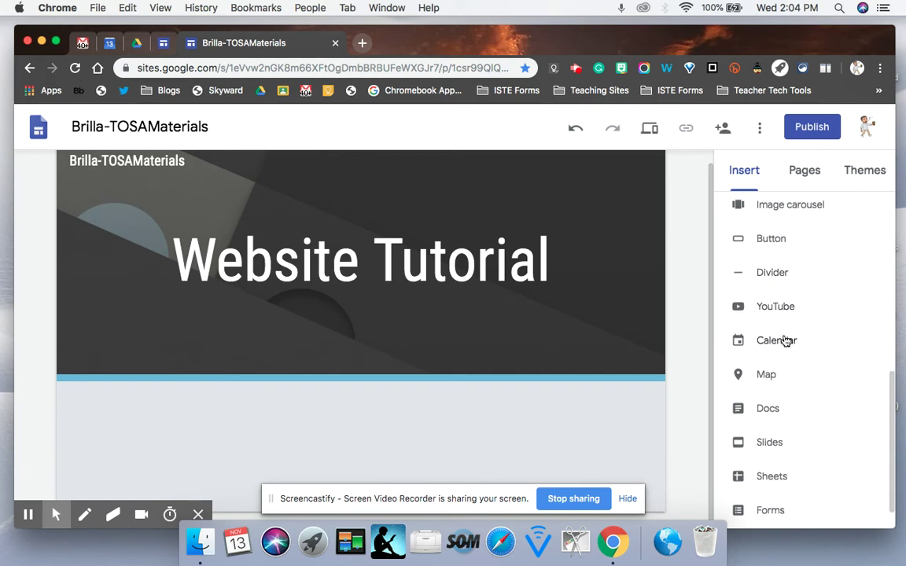
scroll(767, 393, "down", 1)
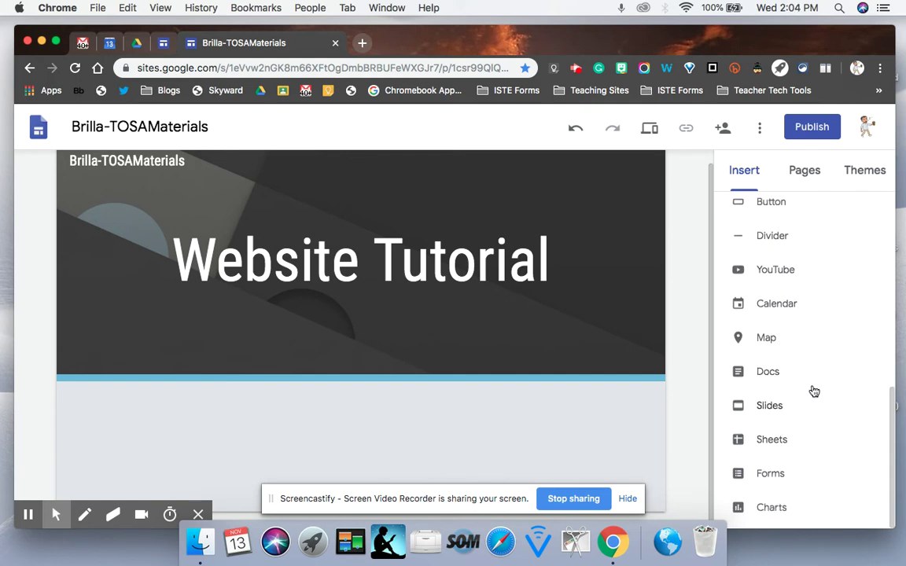
scroll(807, 377, "up", 10)
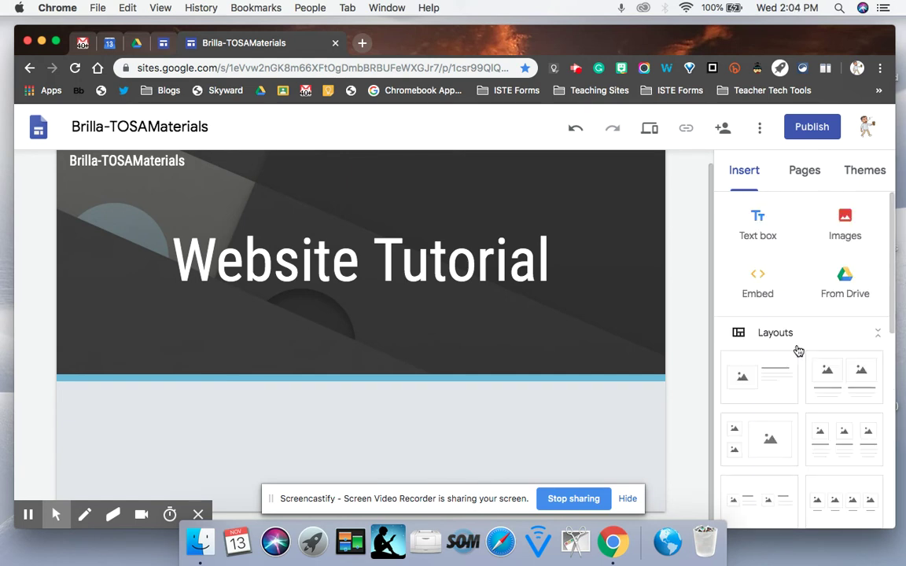
Step: Add a text box with the heading "Welcome" and the normal-text line "Type your message here." below it
left_click(760, 228)
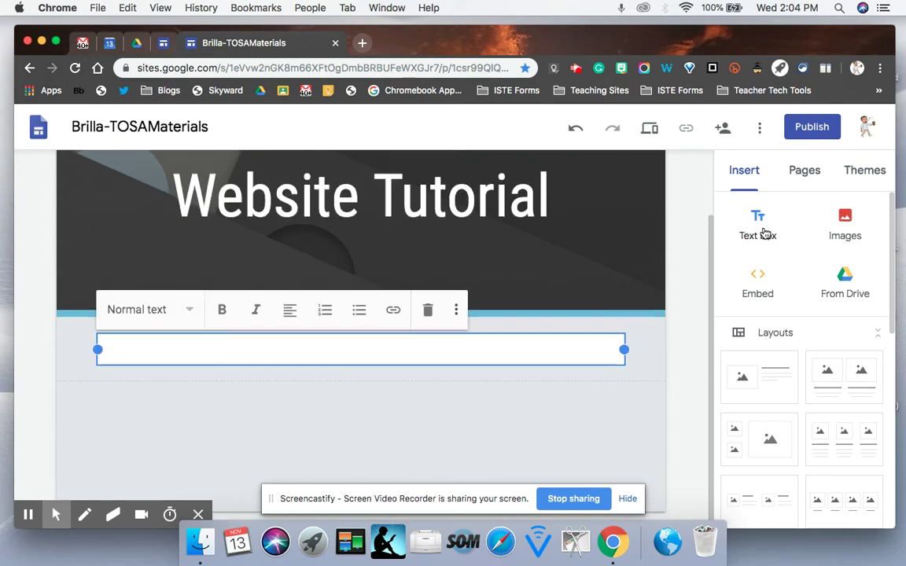
left_click(187, 310)
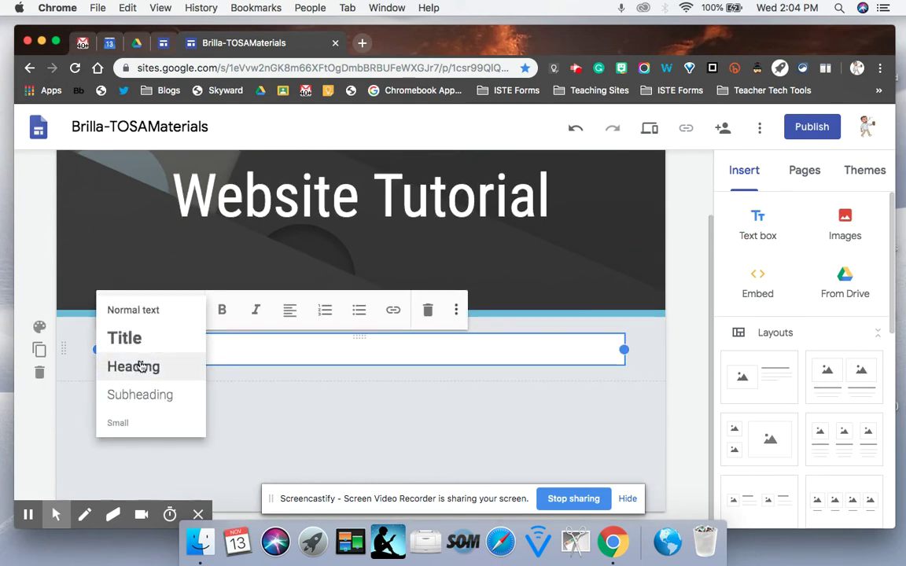
left_click(136, 366)
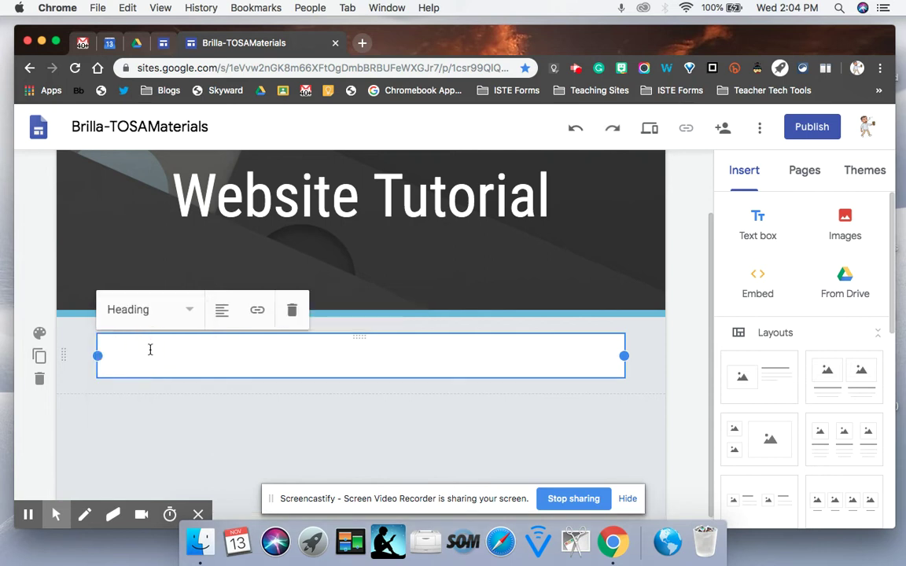
type("Welcome")
key("Return")
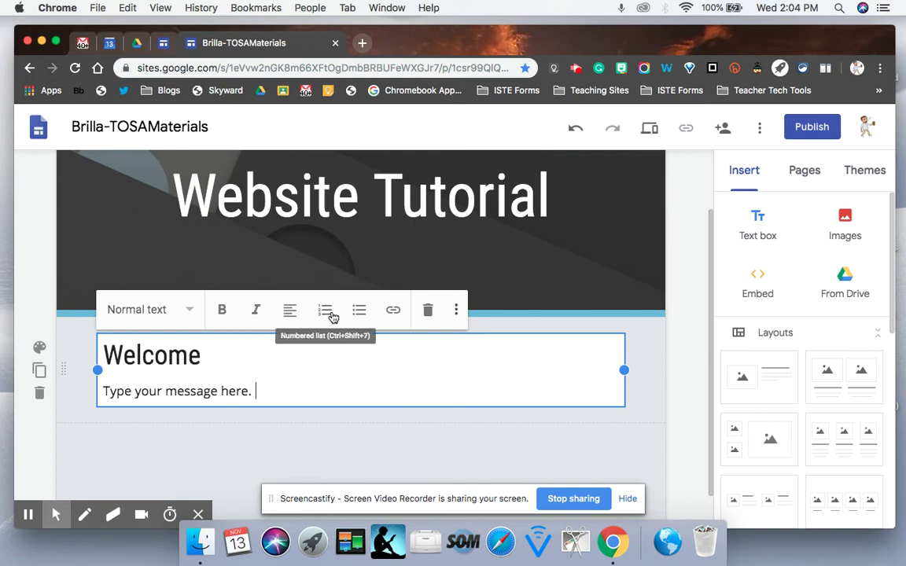
Step: Narrow the Welcome text box from its right edge to about half the section's content width
left_click(224, 395)
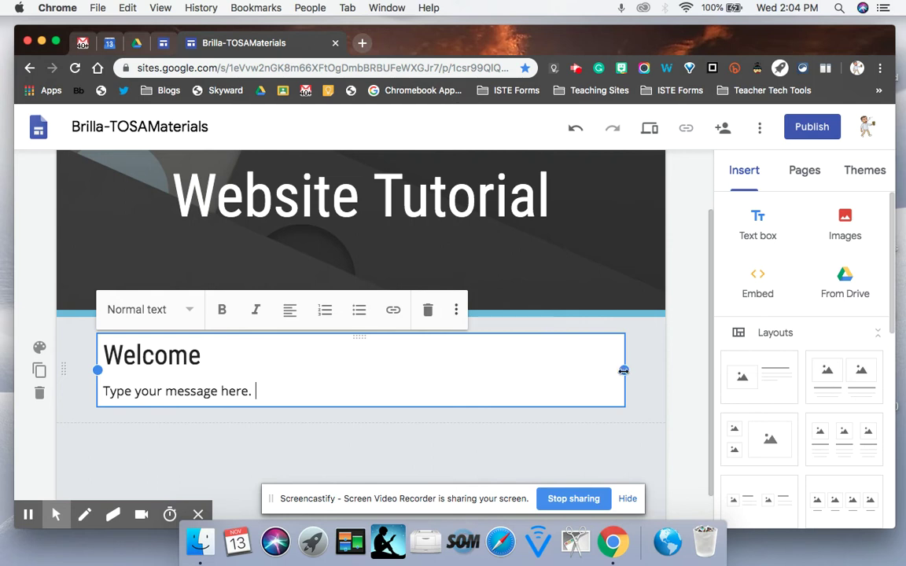
left_click_drag(624, 370, 354, 371)
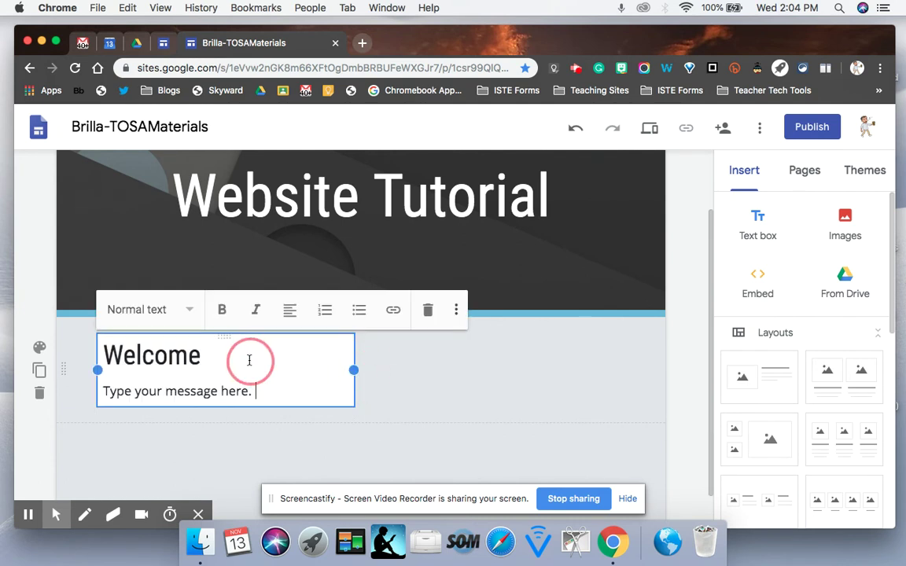
left_click(420, 414)
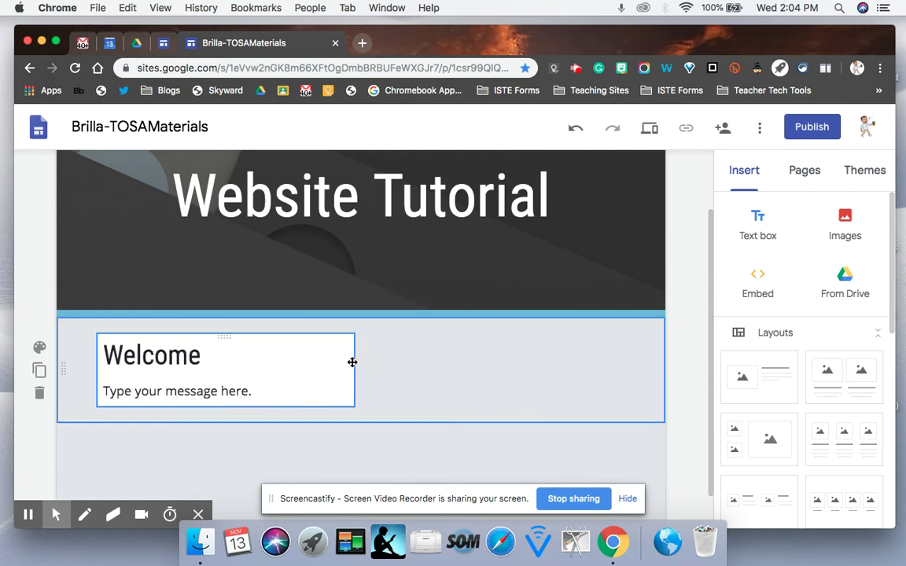
Step: Try the Emphasis 2, Regular and Emphasis 1 backgrounds on the Welcome section
left_click(40, 348)
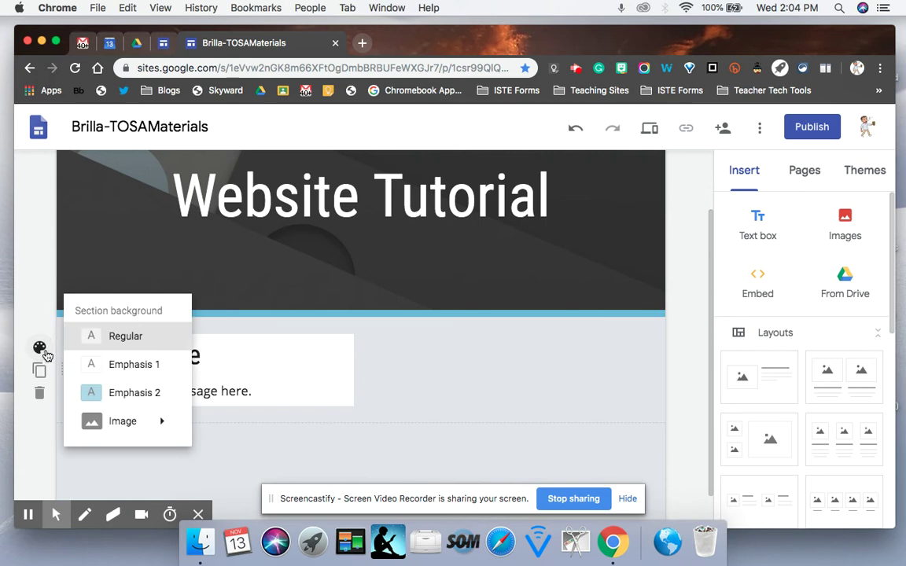
left_click(134, 393)
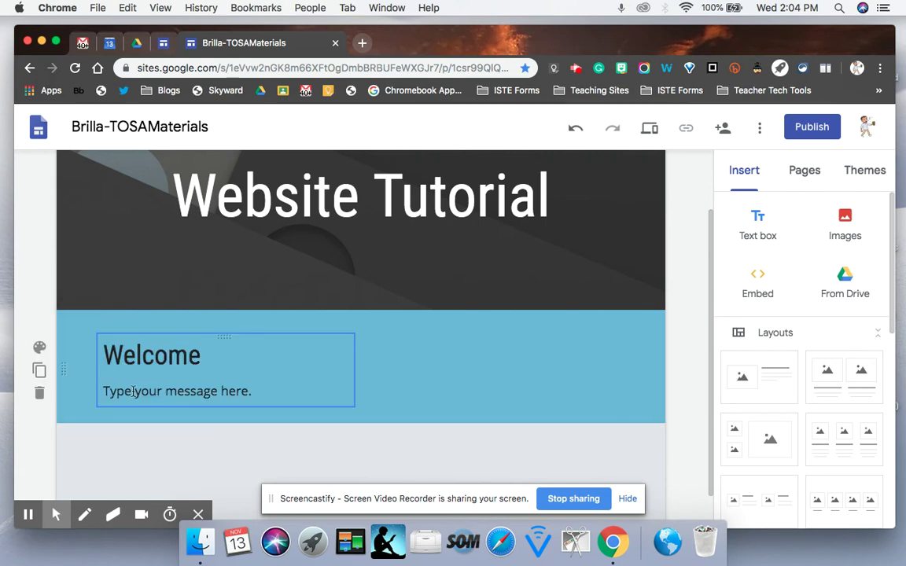
left_click(38, 345)
left_click(122, 347)
left_click(38, 347)
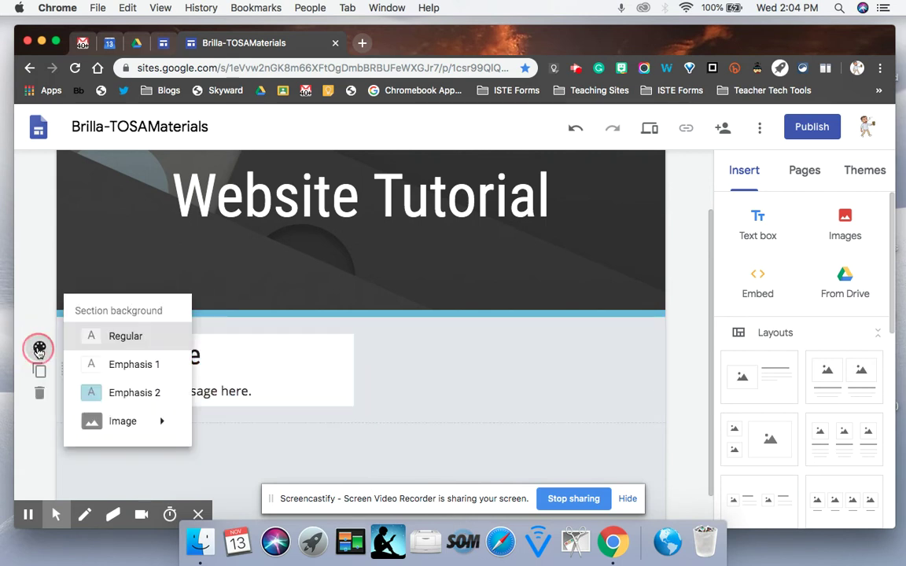
left_click(101, 366)
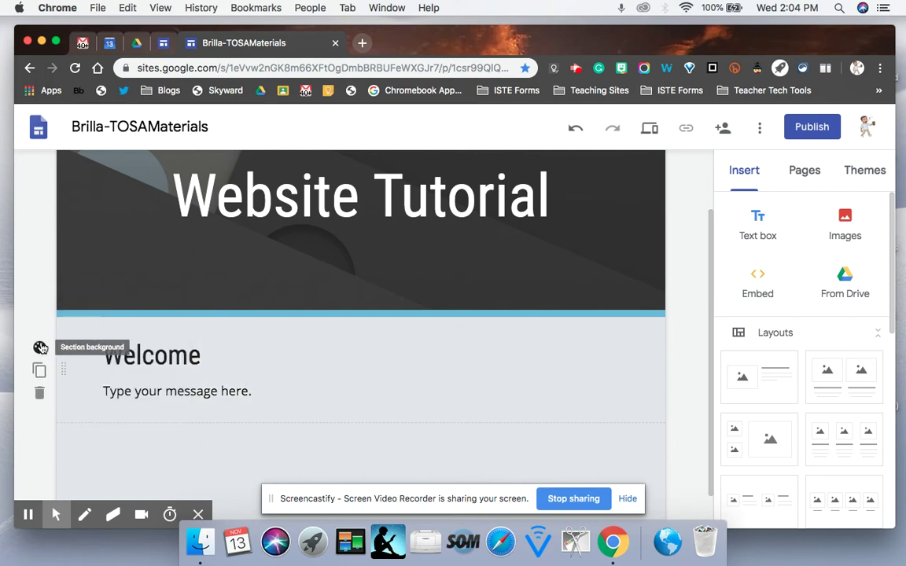
Step: Set the Welcome section's background to Emphasis 2
left_click(38, 347)
left_click(118, 391)
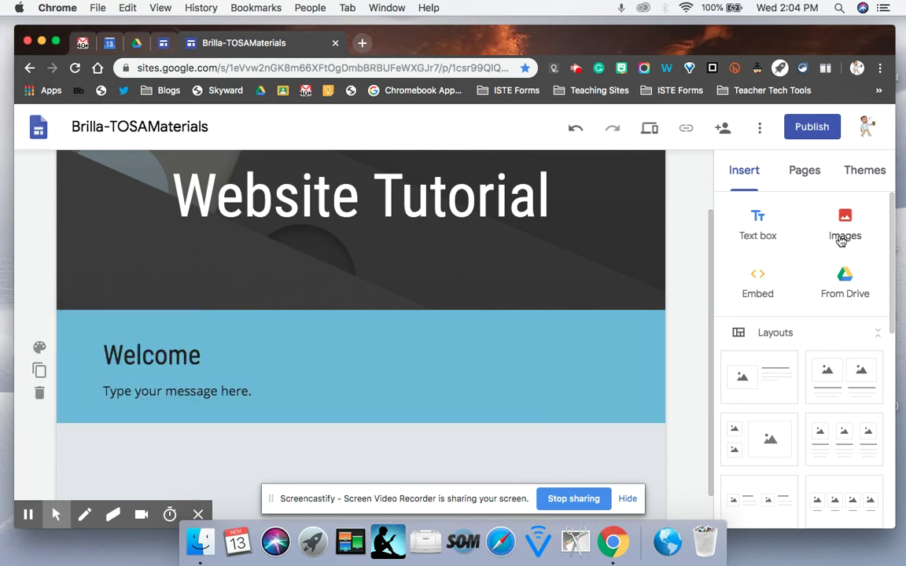
Step: Choose to insert an existing image and search Google for "Welcome Sign" pictures
left_click(848, 227)
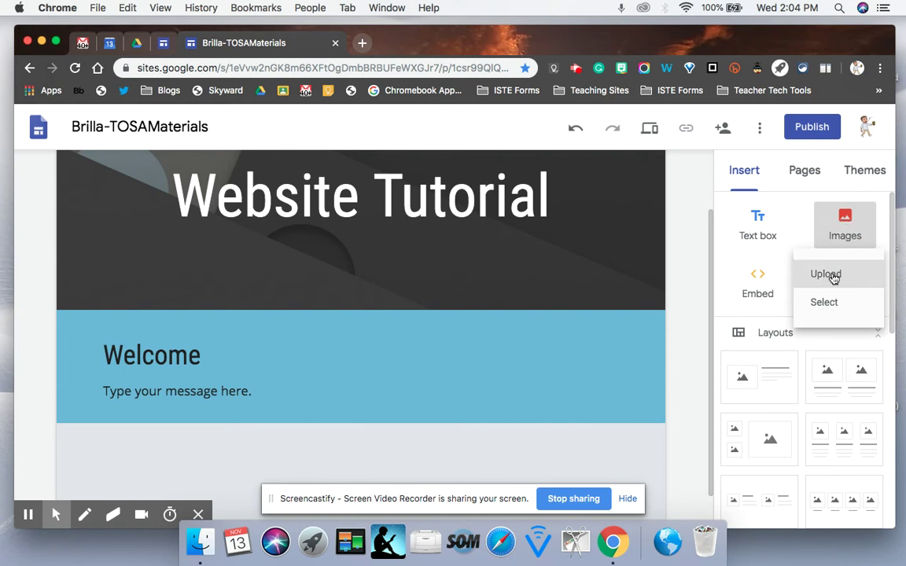
left_click(829, 303)
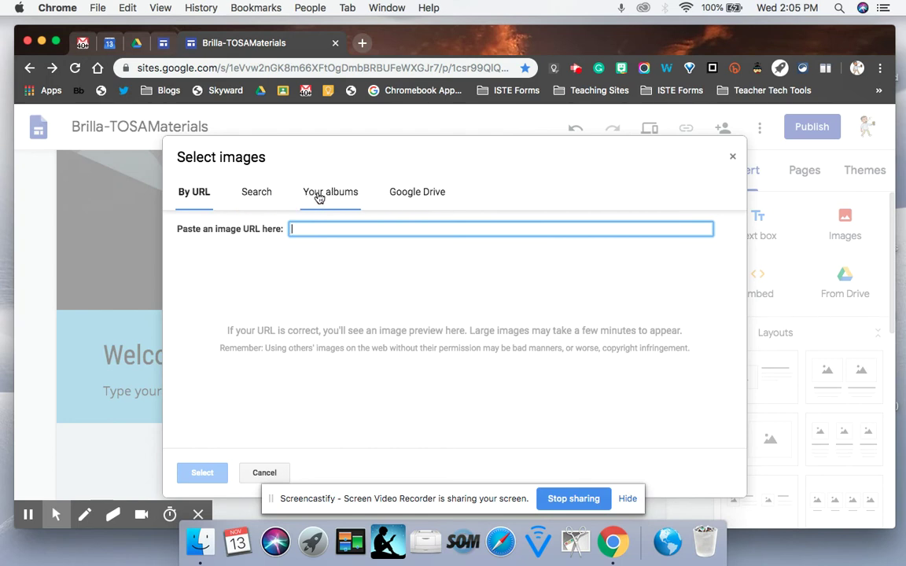
left_click(415, 197)
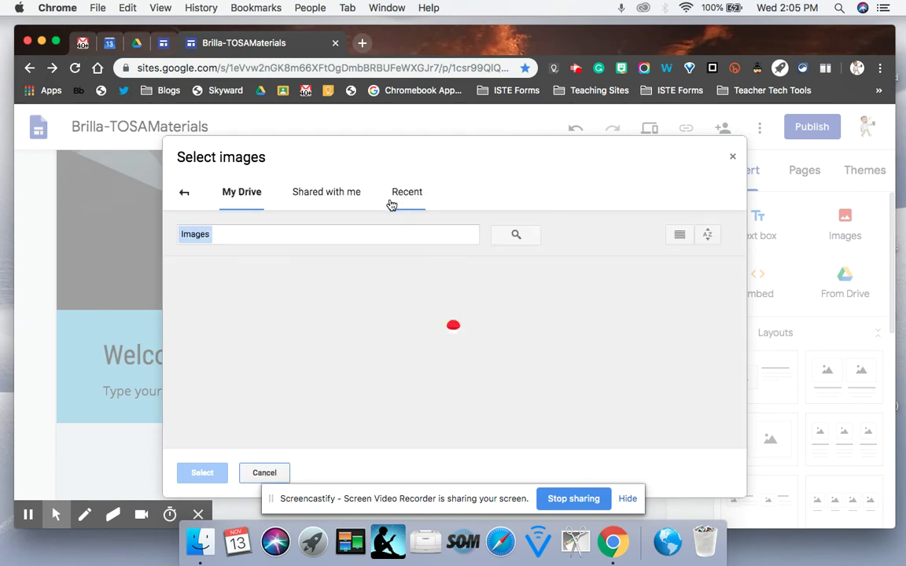
left_click(185, 194)
left_click(269, 202)
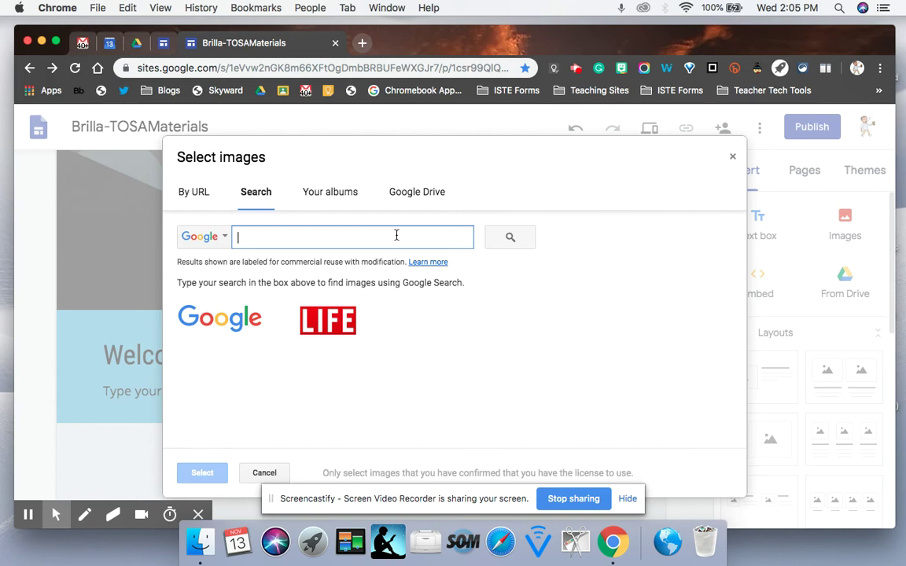
left_click(394, 237)
type("Welcome")
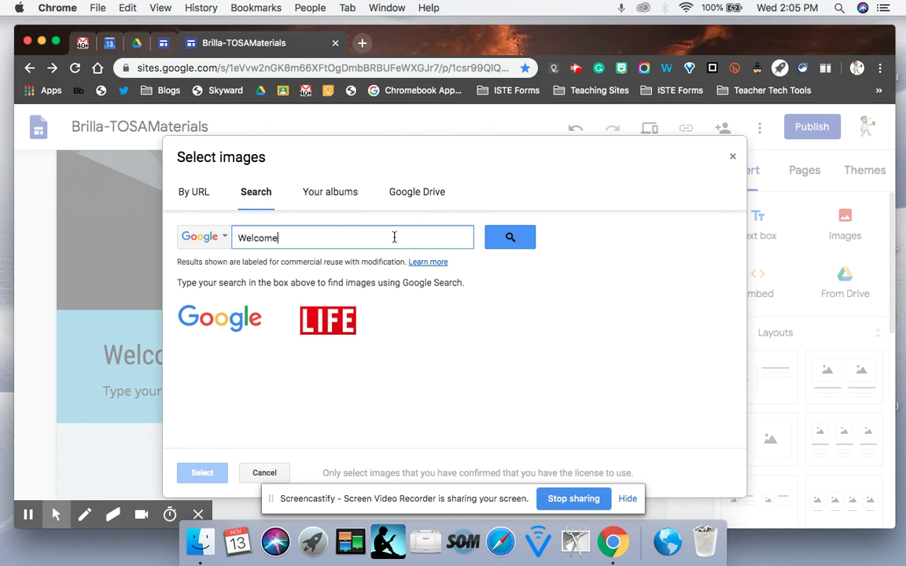
type(" Sign")
key("Return")
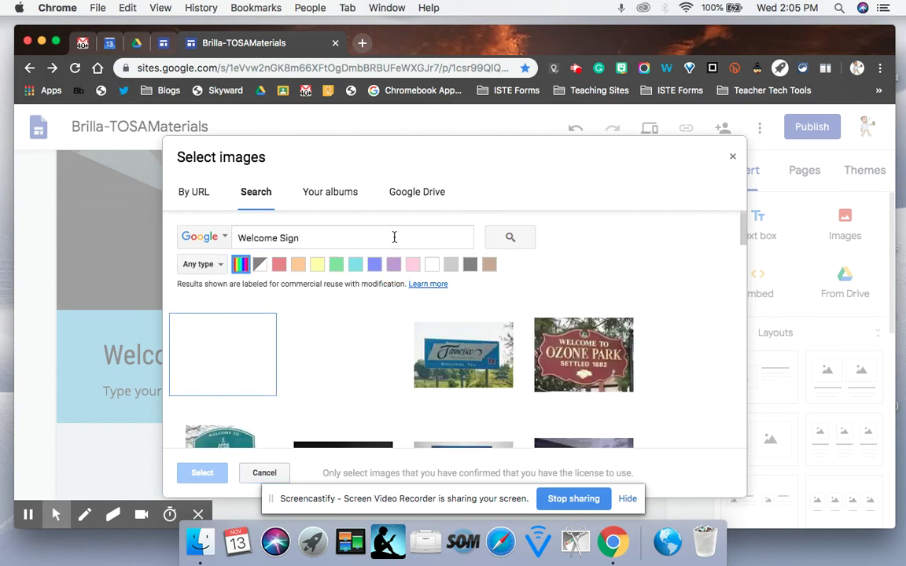
Step: Insert the black picture with white WELCOME lettering from the search results beside the text box
scroll(375, 368, "down", 3)
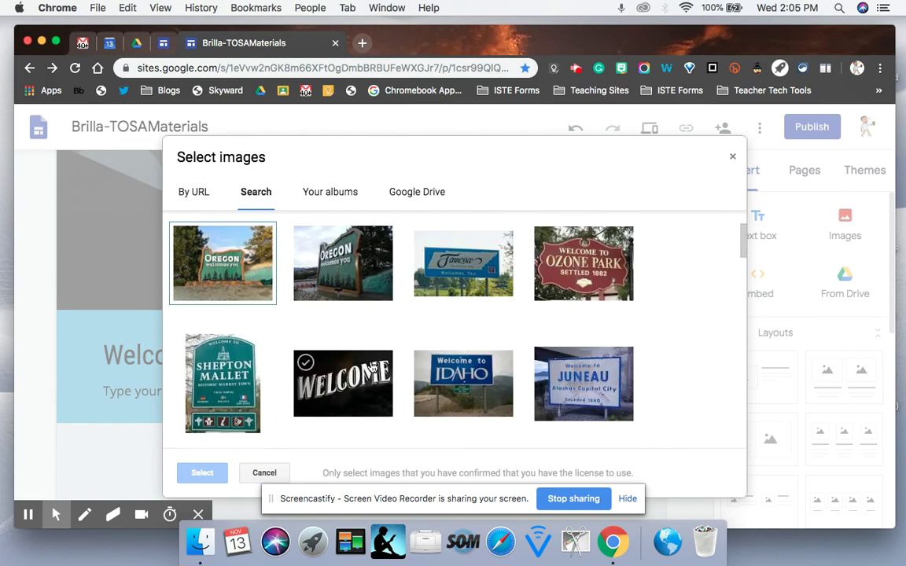
left_click(360, 402)
left_click(190, 473)
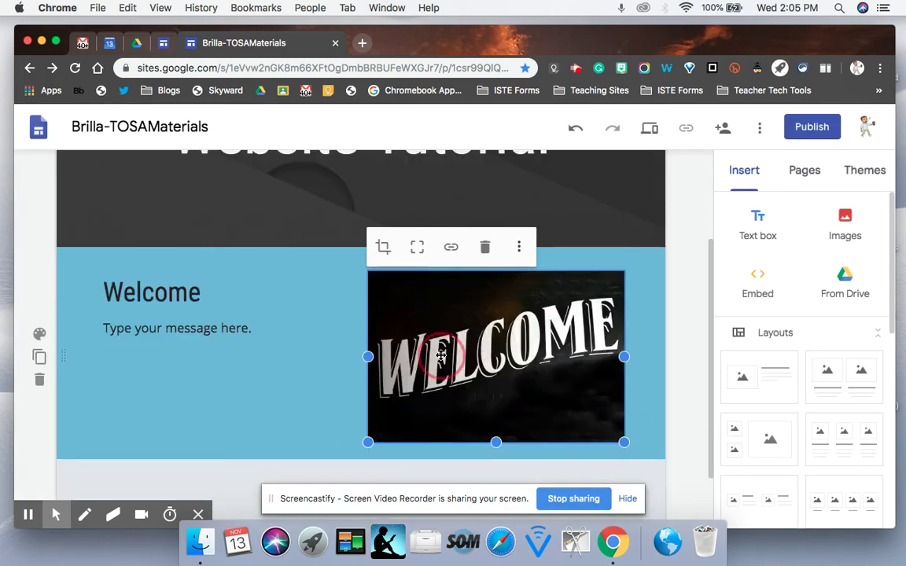
Step: Examine the WELCOME image's crop controls and the Welcome text box's formatting options
left_click(383, 247)
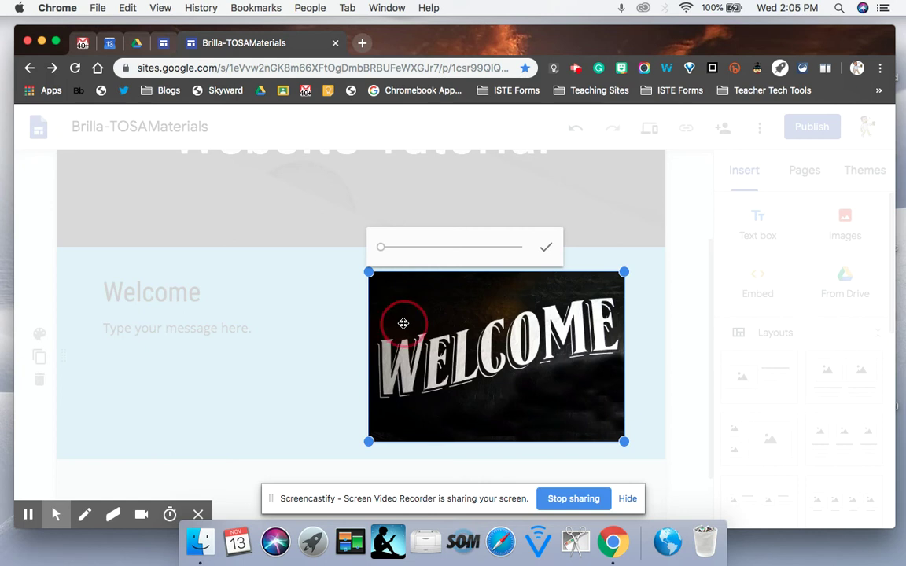
left_click(545, 249)
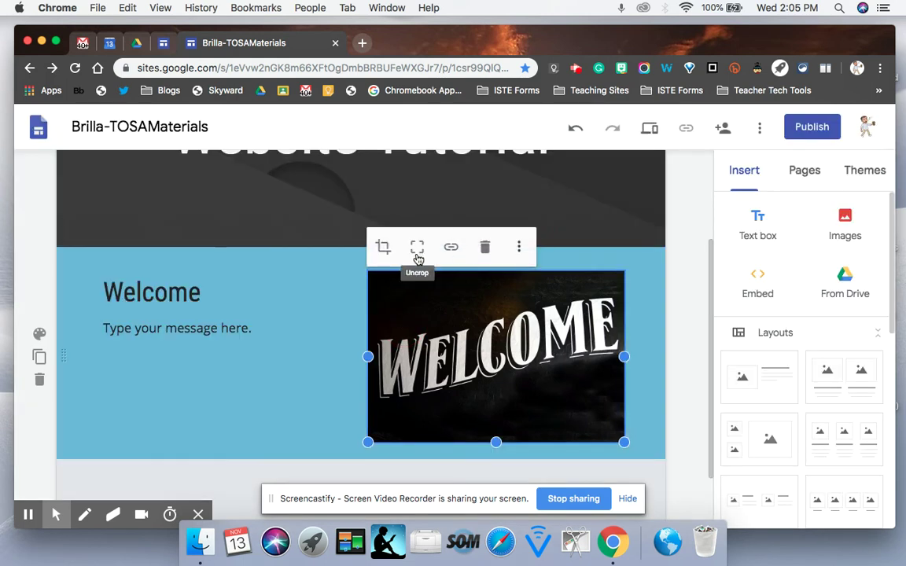
left_click(280, 285)
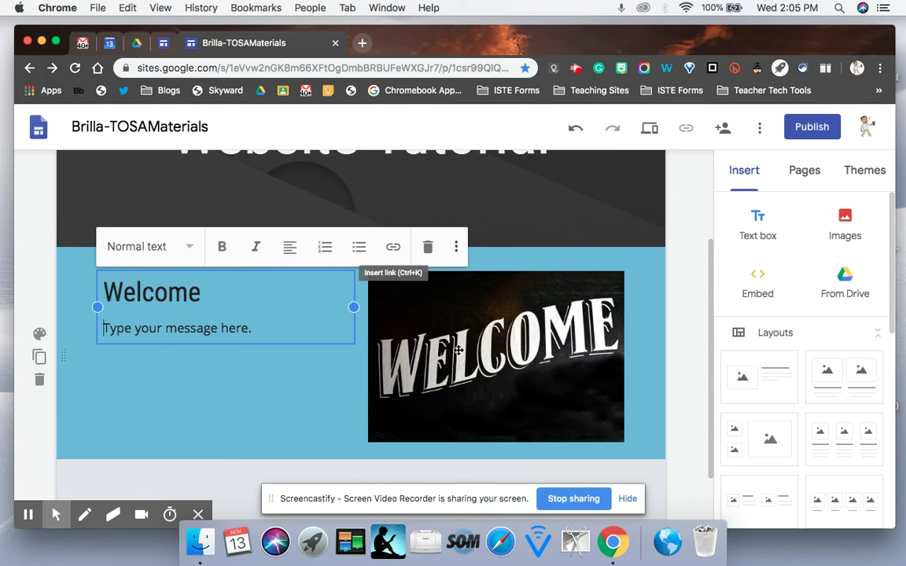
left_click(428, 318)
left_click(182, 316)
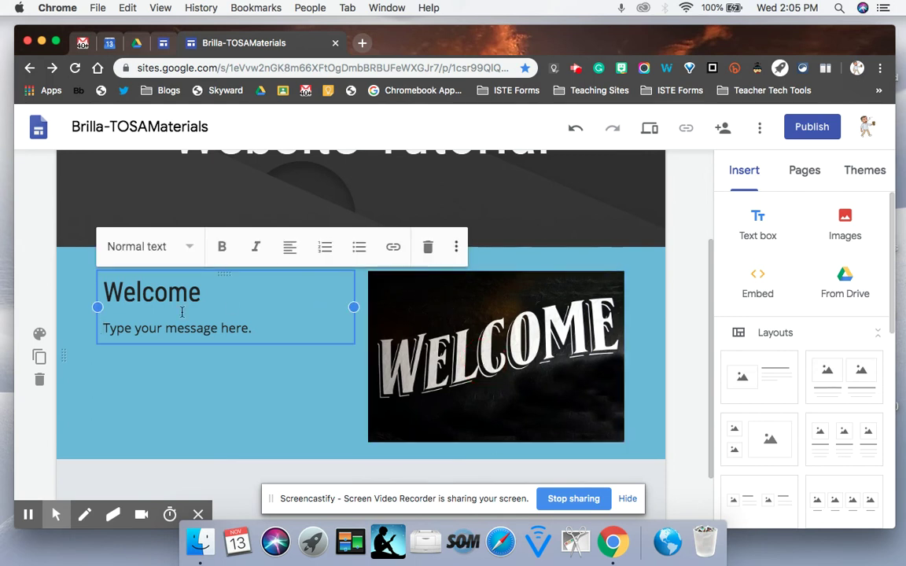
Step: Try moving the WELCOME image directly beneath the message text, and undo the move
left_click_drag(417, 343, 302, 338)
scroll(306, 336, "down", 3)
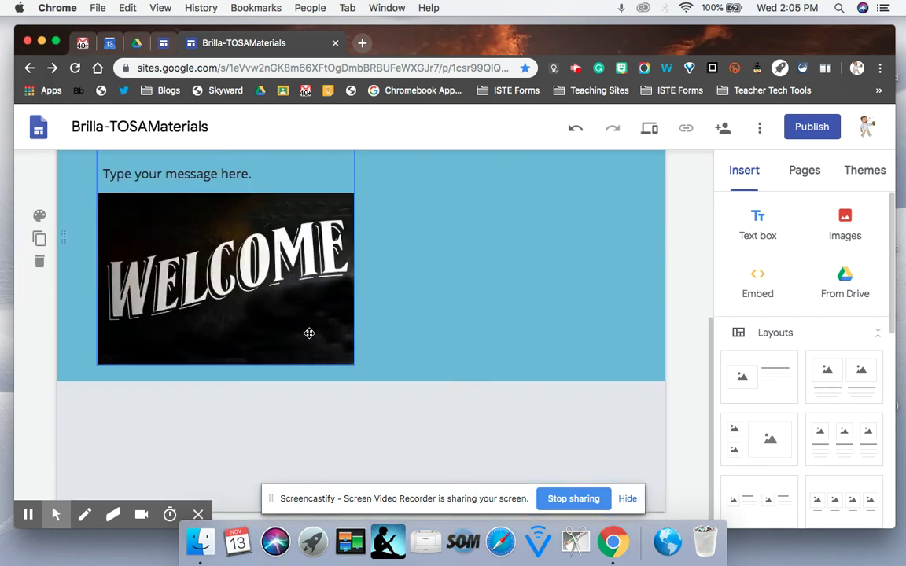
left_click(575, 127)
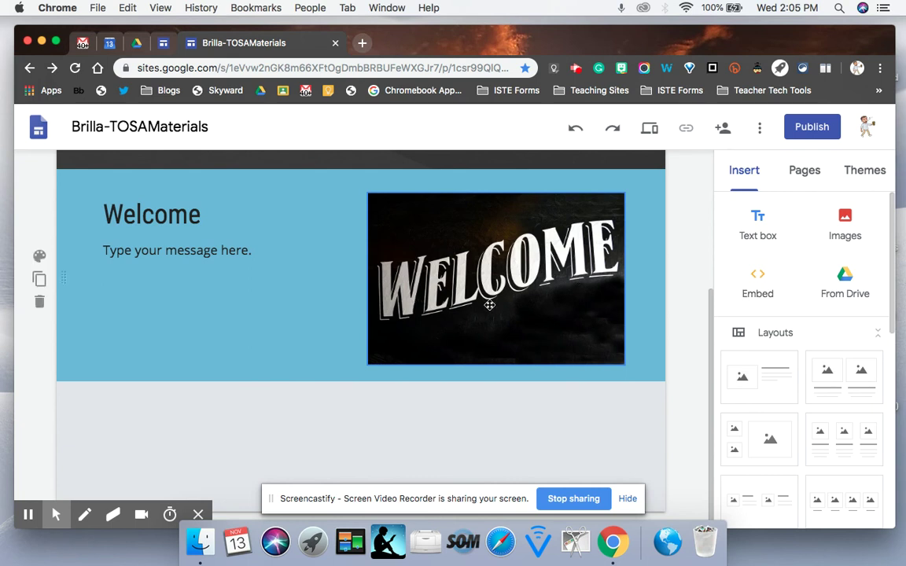
left_click(427, 406)
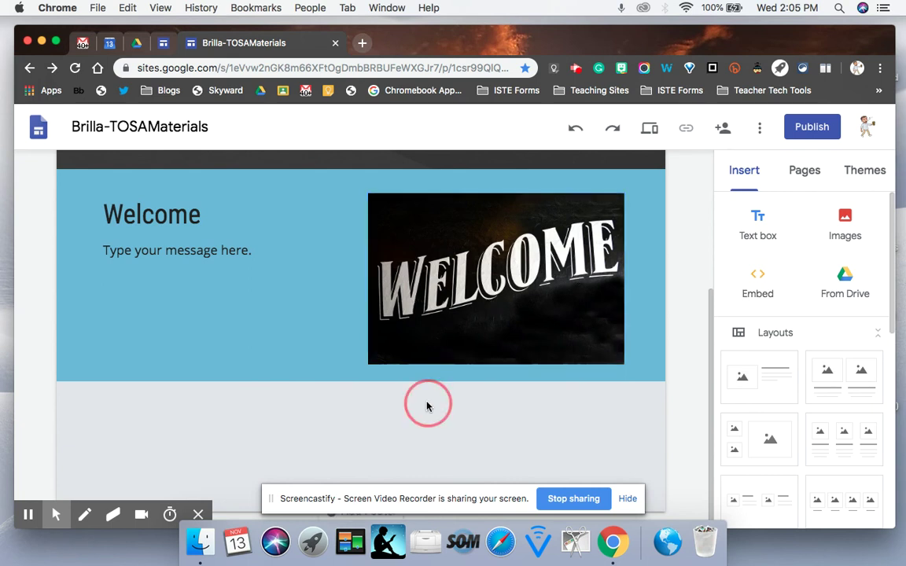
Step: Insert the "Project: The Heart of a Successful Classroom" document from the recent Google Drive files beneath the welcome section
left_click(844, 282)
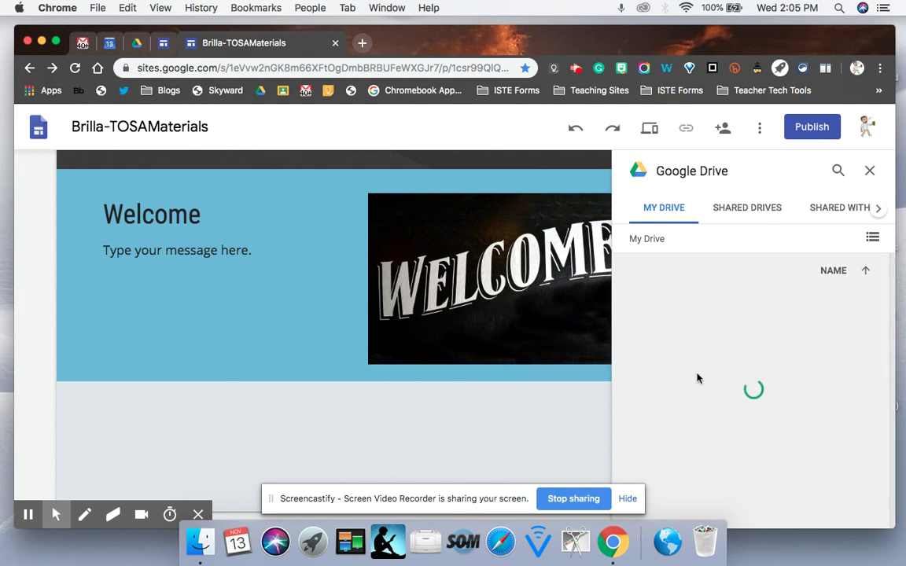
scroll(761, 291, "down", 3)
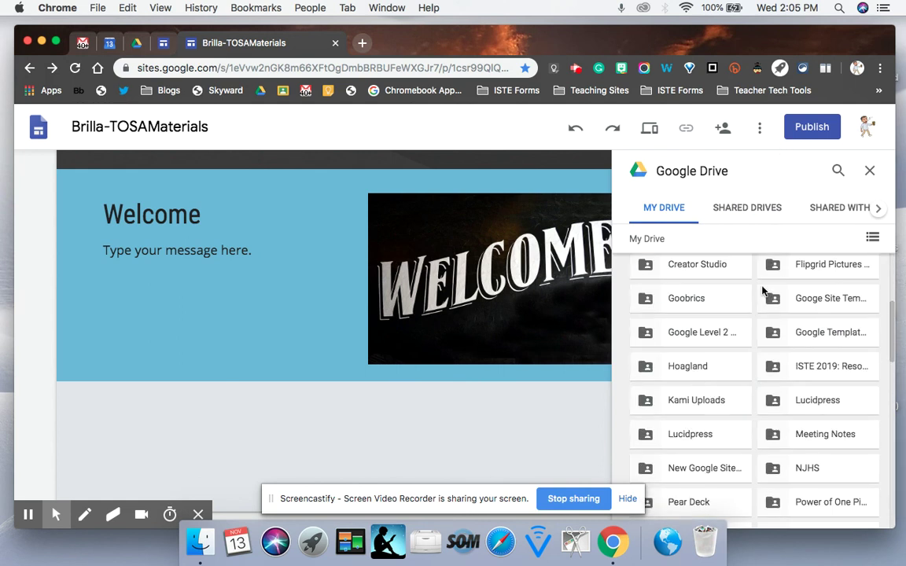
left_click(878, 209)
left_click(852, 210)
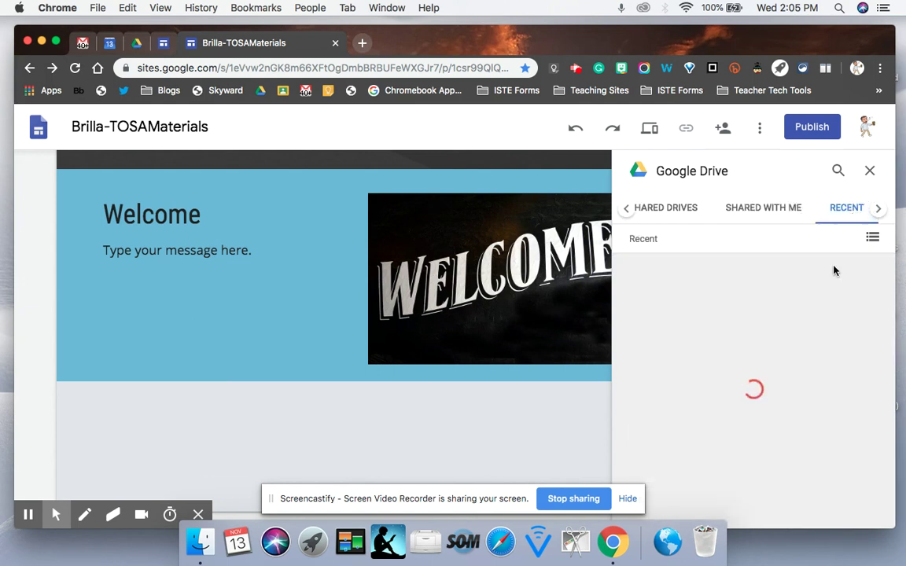
scroll(773, 303, "down", 10)
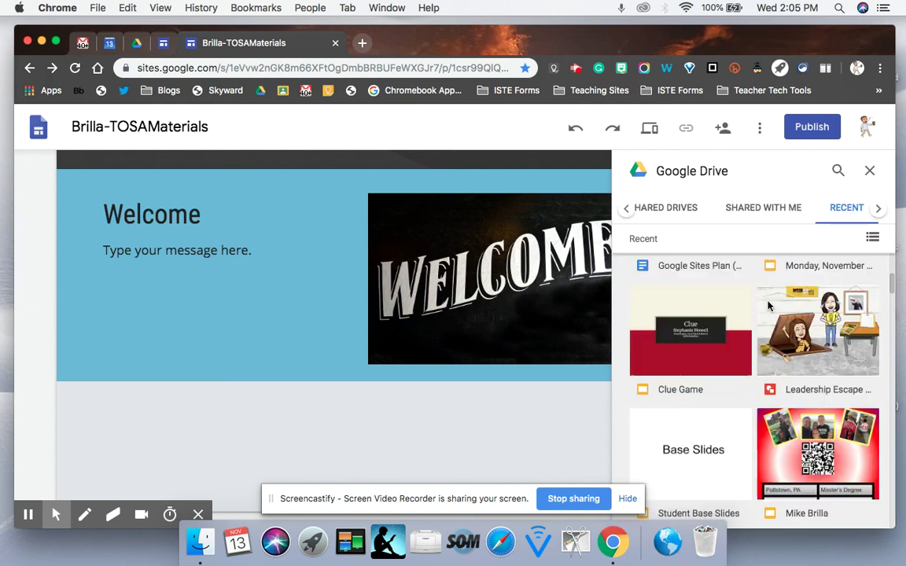
scroll(747, 316, "down", 10)
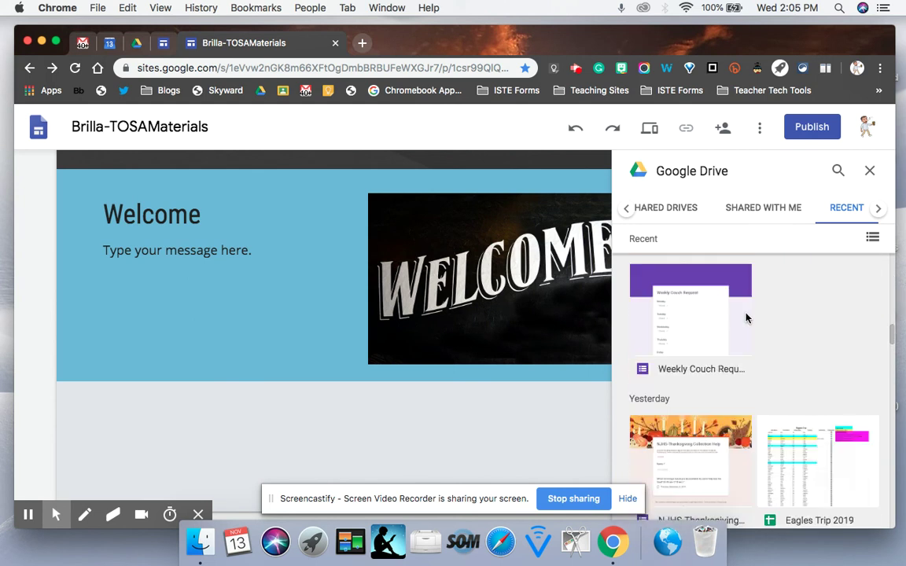
scroll(785, 364, "down", 10)
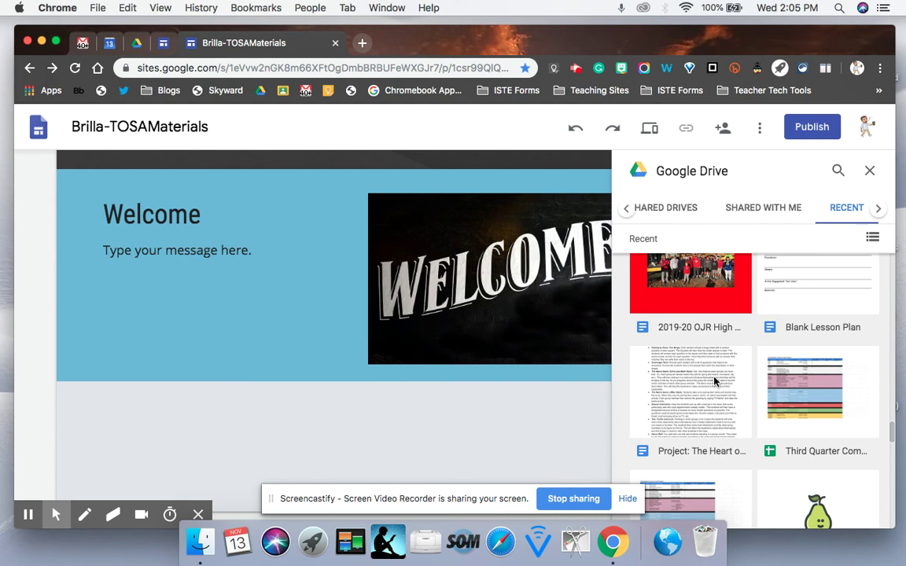
left_click(718, 381)
left_click(717, 383)
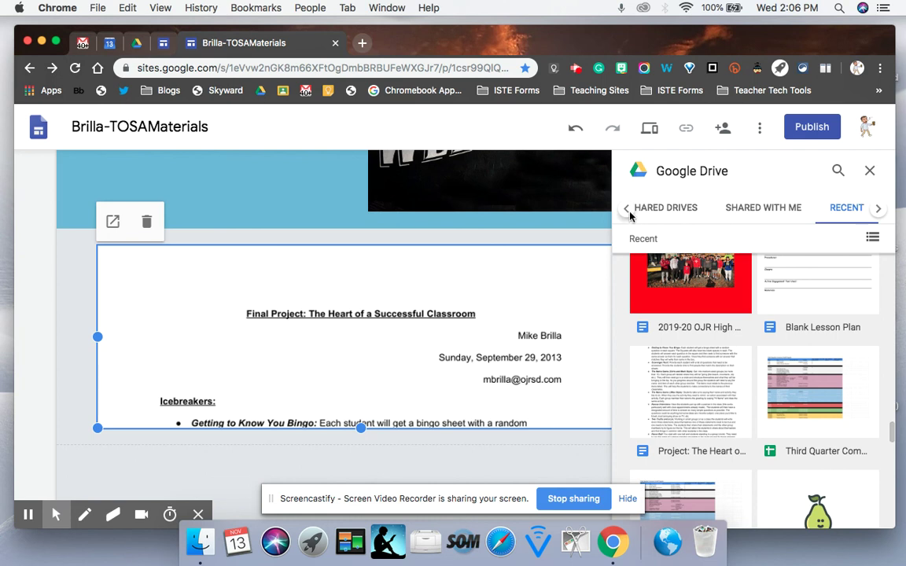
left_click(870, 170)
Step: Extend the embedded document's frame downward so more of its Icebreakers list shows, and review the enlarged preview
left_click(511, 293)
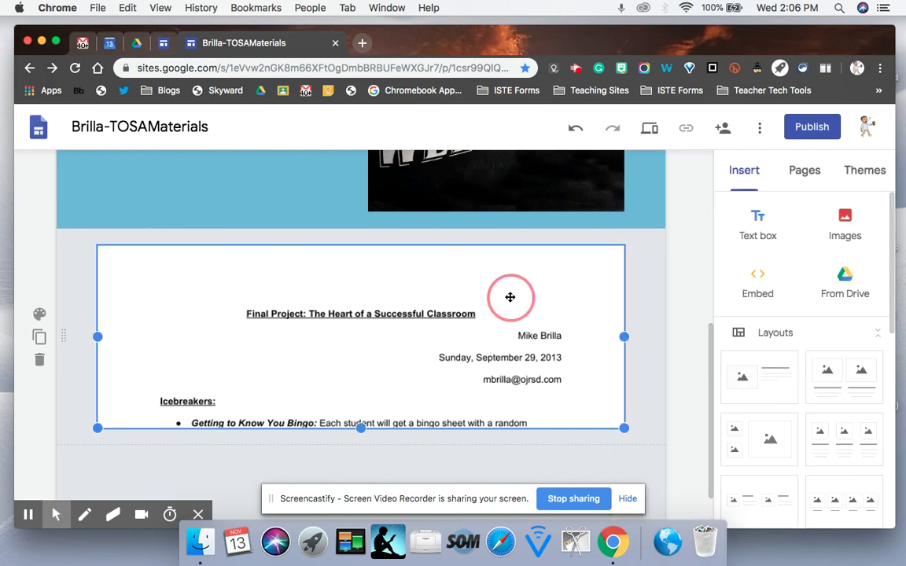
scroll(397, 365, "down", 1)
left_click_drag(361, 386, 359, 435)
scroll(366, 354, "down", 3)
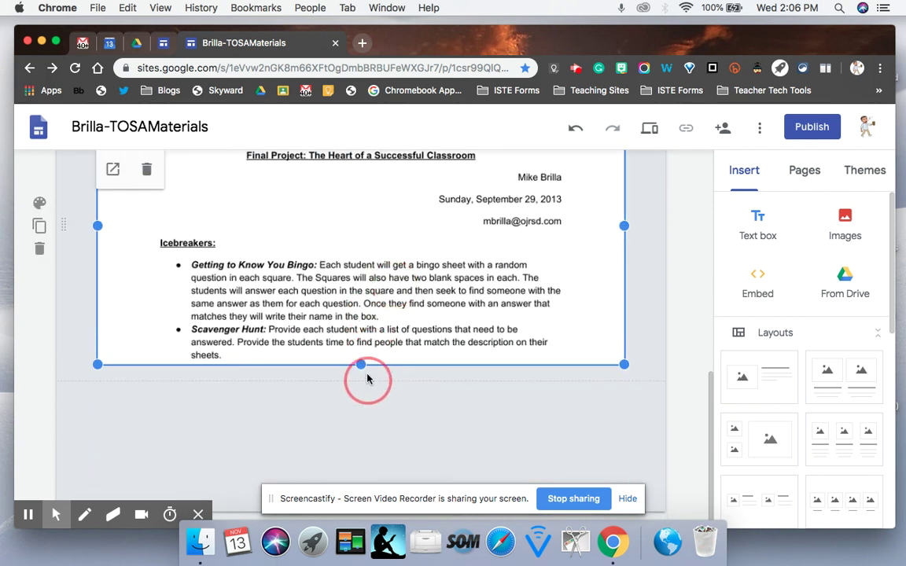
mouse_move(366, 379)
left_mouse_down()
mouse_move(361, 309)
mouse_move(362, 370)
mouse_move(383, 373)
left_mouse_up()
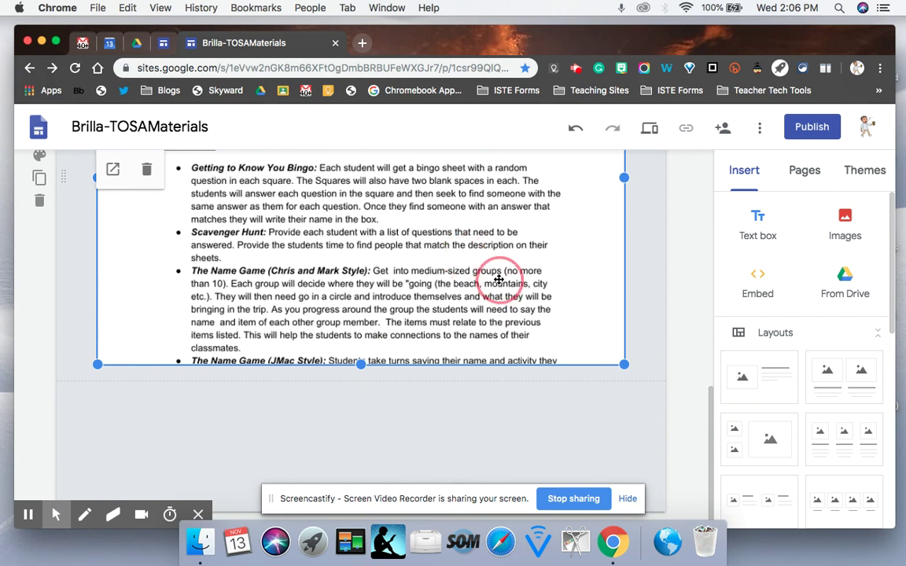
scroll(488, 280, "up", 5)
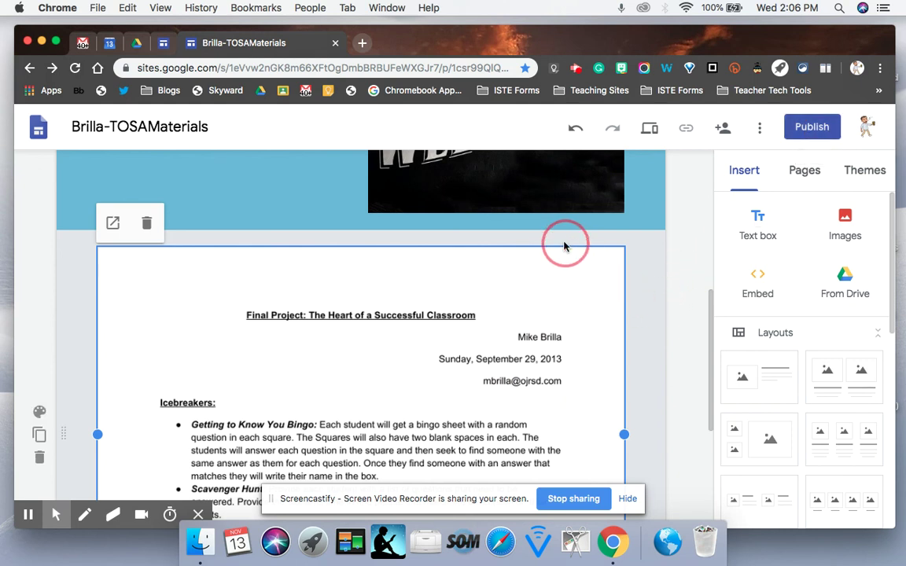
Step: Bring up the quick insert choices in the empty area beneath the embedded document
scroll(566, 251, "down", 5)
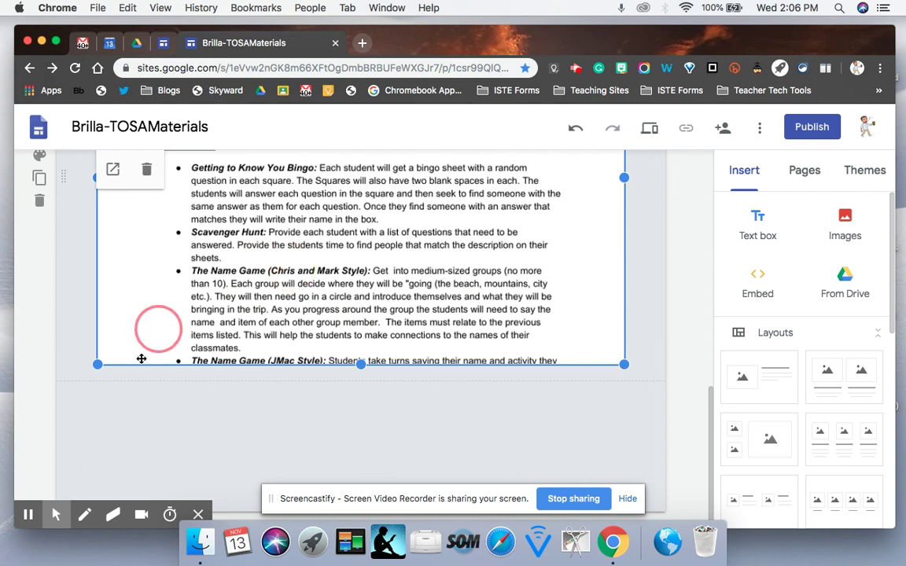
double_click(174, 418)
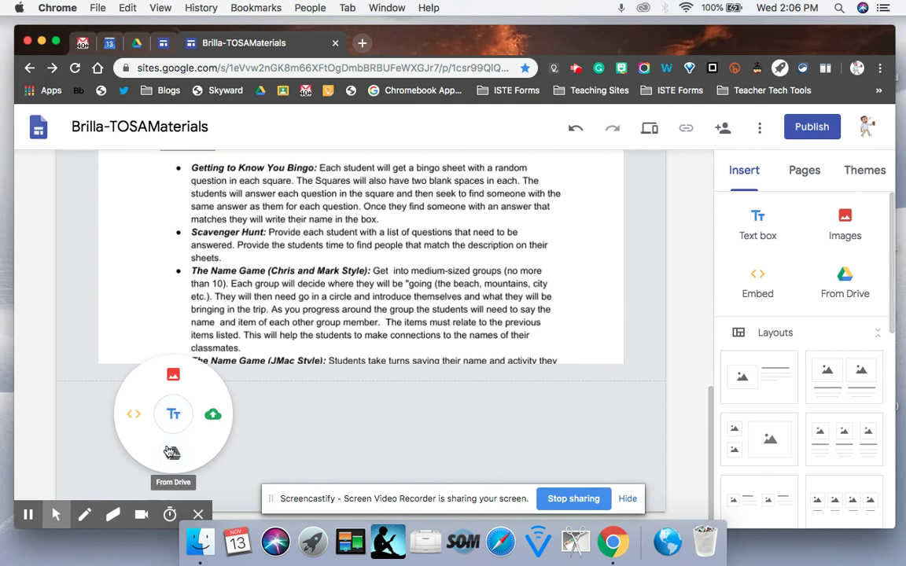